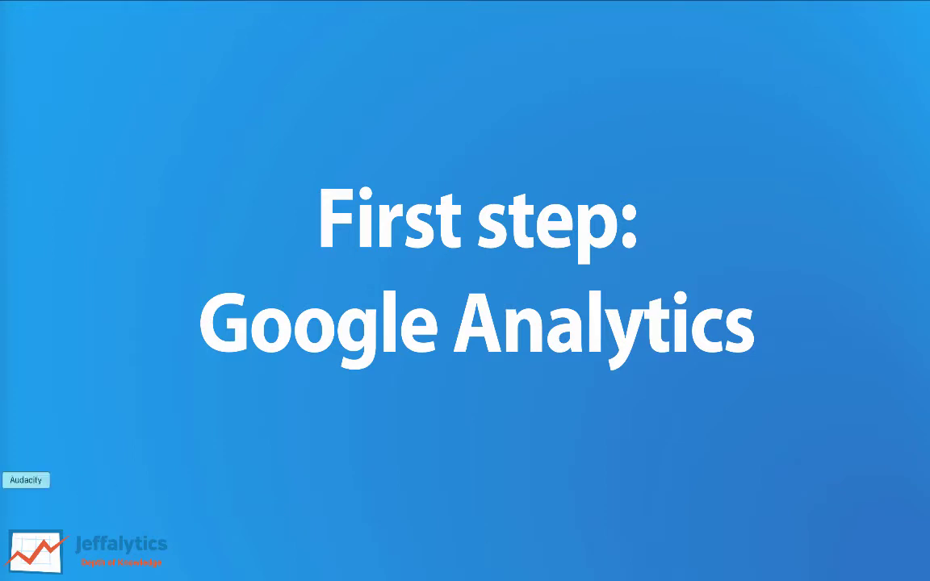
- Switch from the slides to Google Analytics' All Pages report of blog post pageviews and page value
left_click(1, 71)
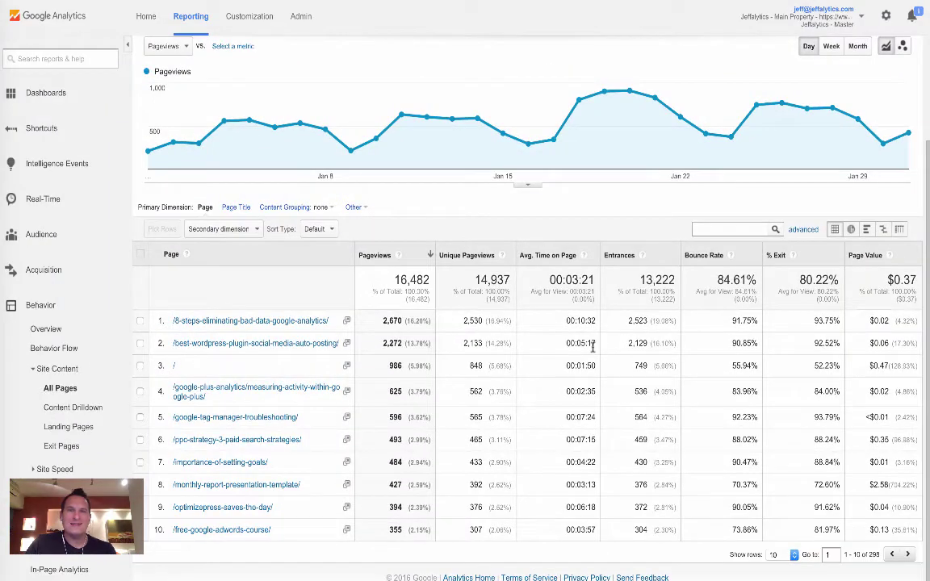
scroll(840, 476, "up", 1)
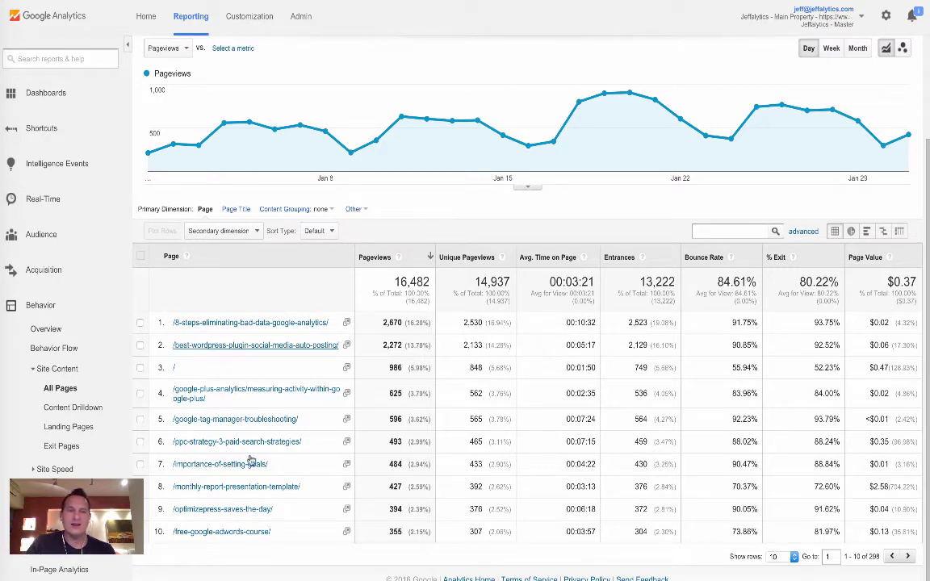
scroll(342, 301, "down", 1)
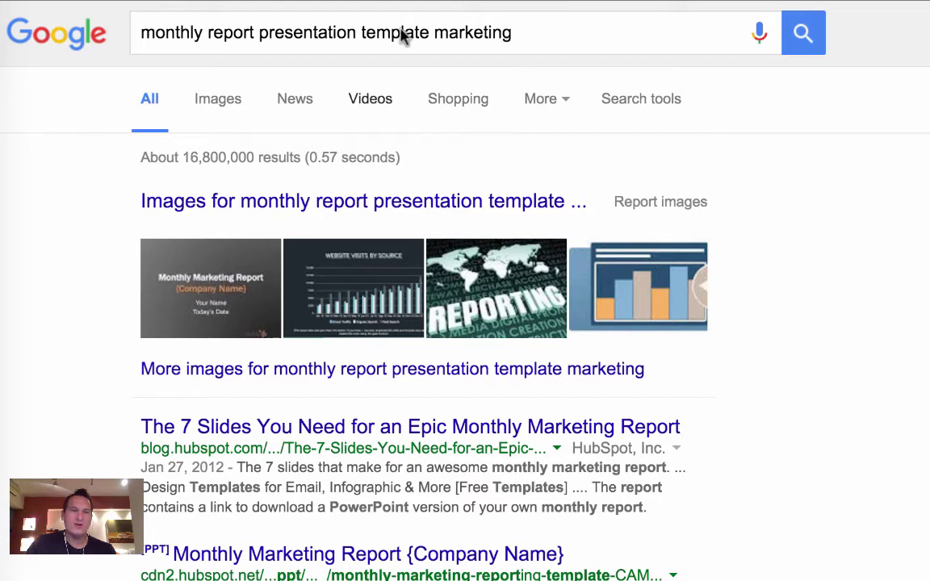
- Open the jeffalytics.com article from the 'monthly report presentation template marketing' results
scroll(529, 368, "down", 2)
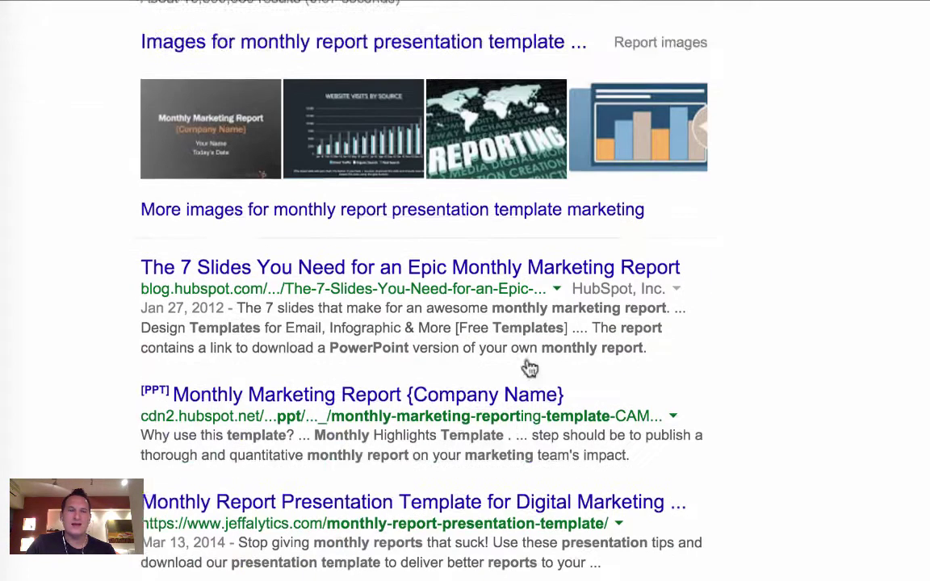
scroll(529, 368, "down", 1)
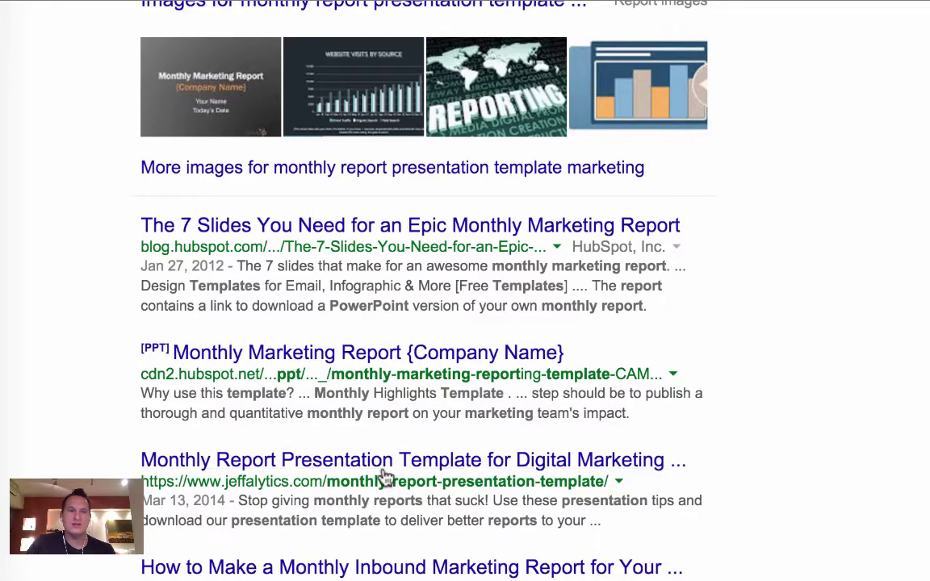
scroll(869, 454, "down", 1)
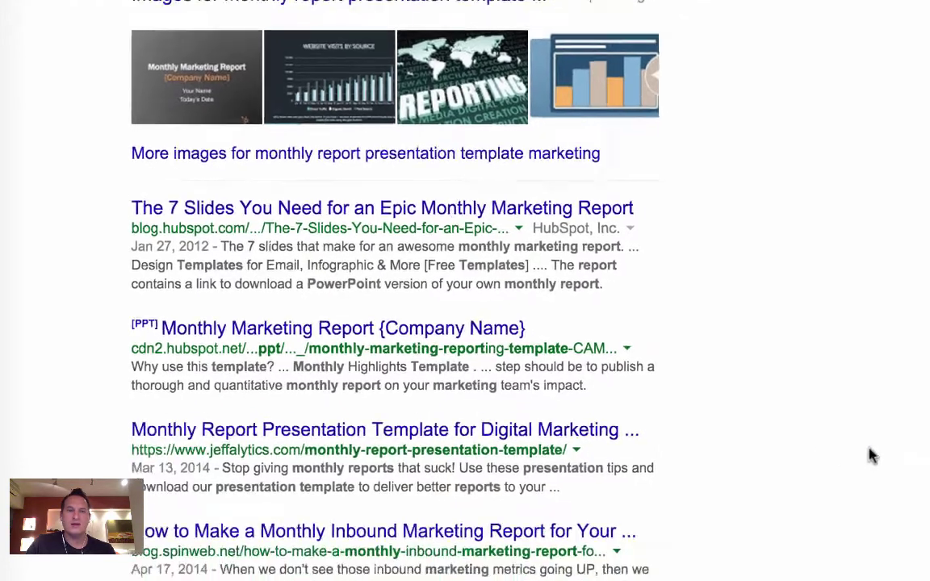
left_click(565, 428)
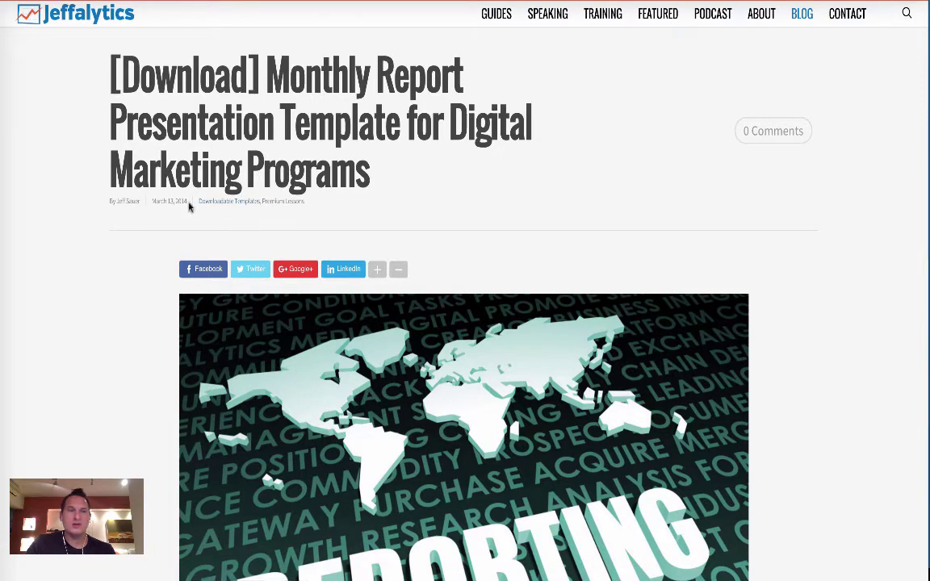
scroll(385, 225, "down", 2)
scroll(385, 224, "up", 2)
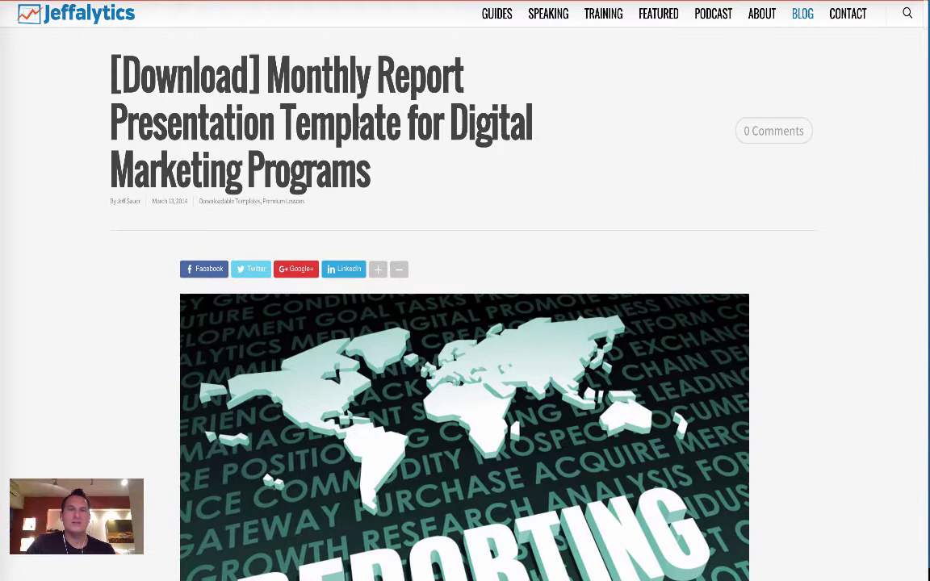
scroll(357, 148, "down", 2)
scroll(357, 148, "up", 2)
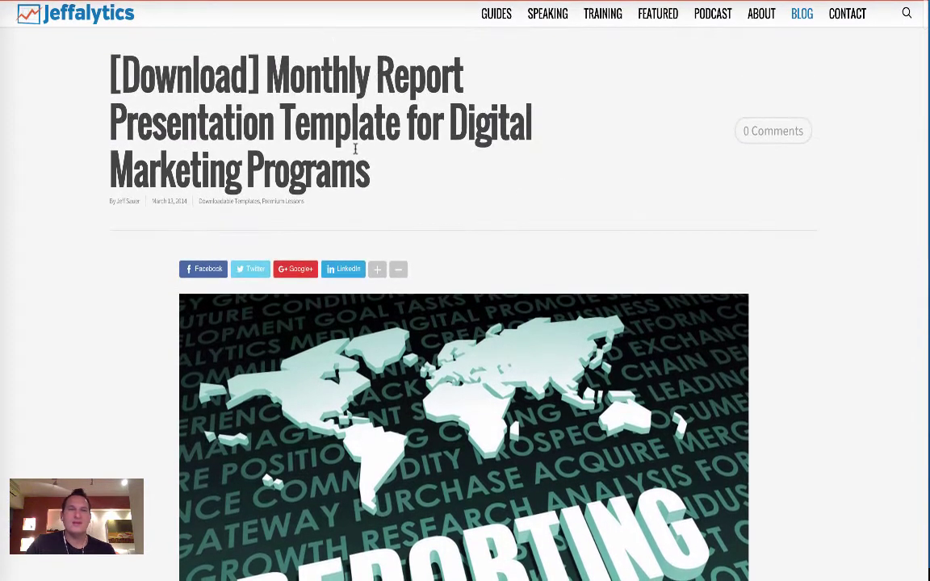
scroll(345, 130, "down", 1)
scroll(344, 129, "up", 1)
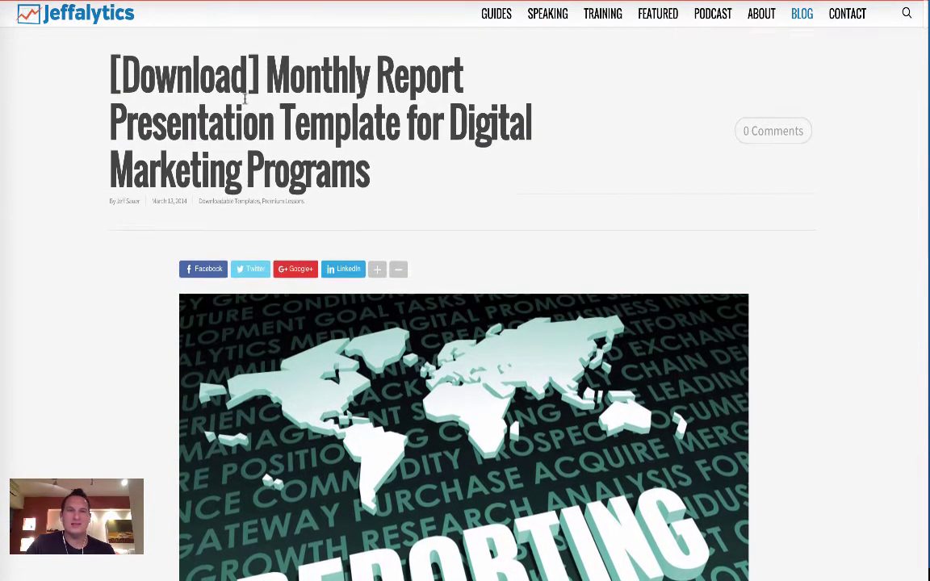
scroll(305, 121, "down", 5)
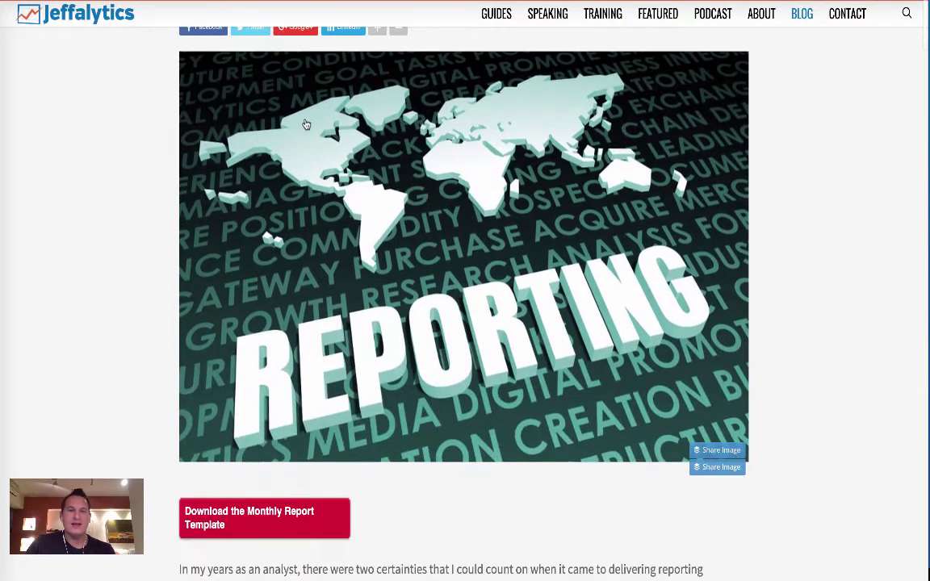
scroll(306, 121, "down", 3)
scroll(306, 121, "down", 7)
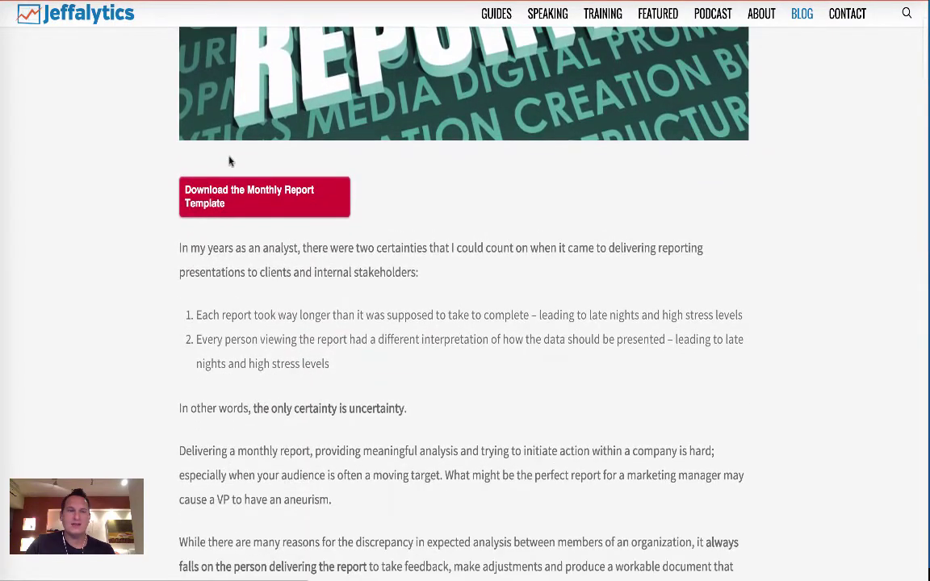
scroll(230, 168, "down", 9)
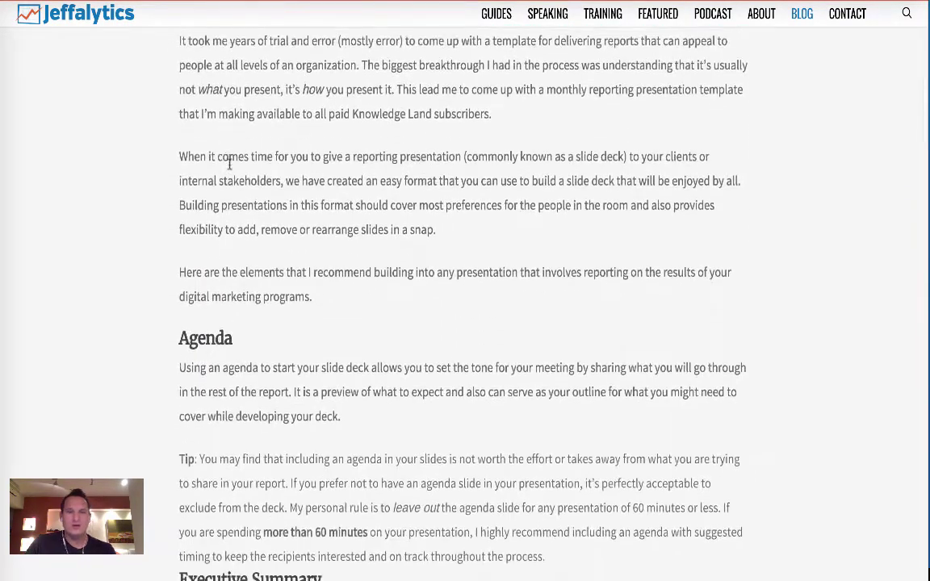
scroll(230, 166, "down", 17)
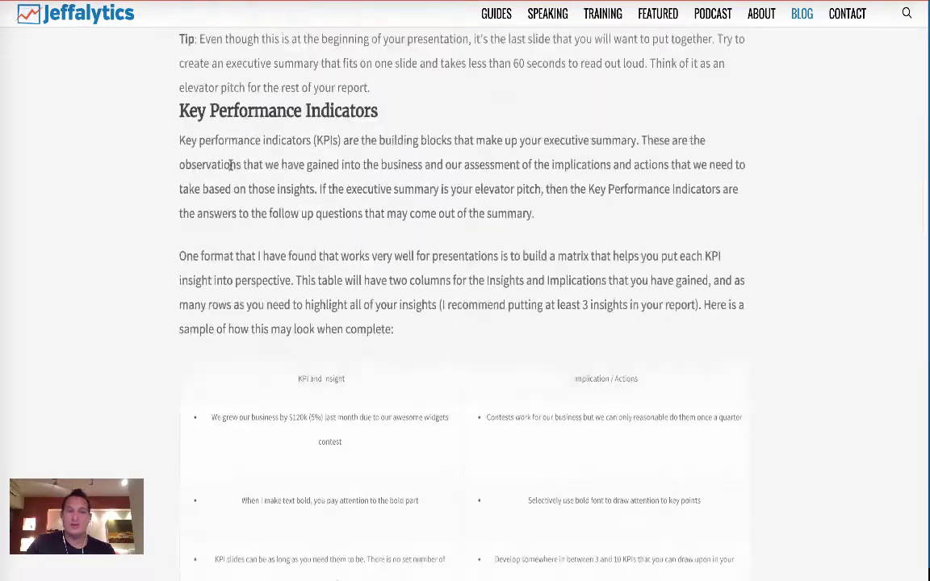
scroll(231, 169, "down", 7)
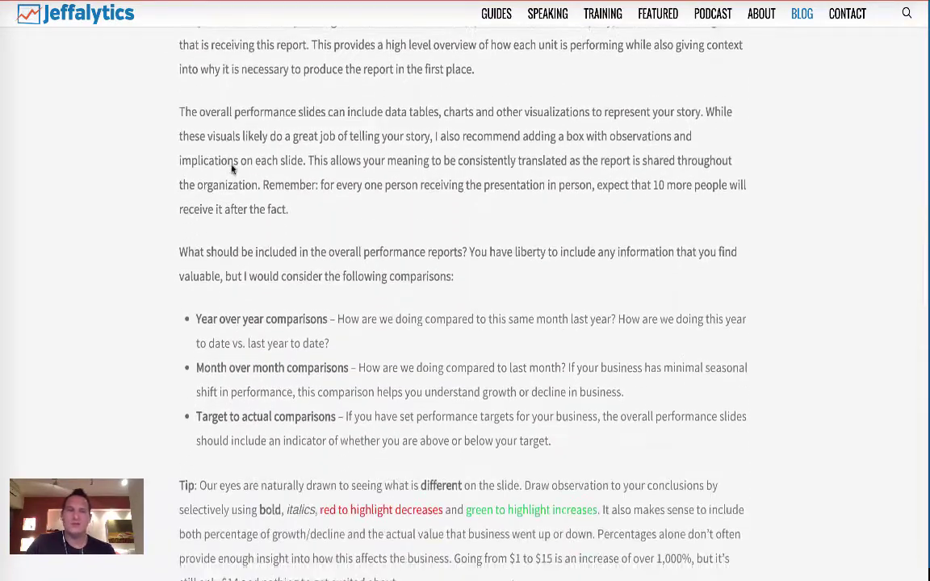
scroll(232, 169, "down", 7)
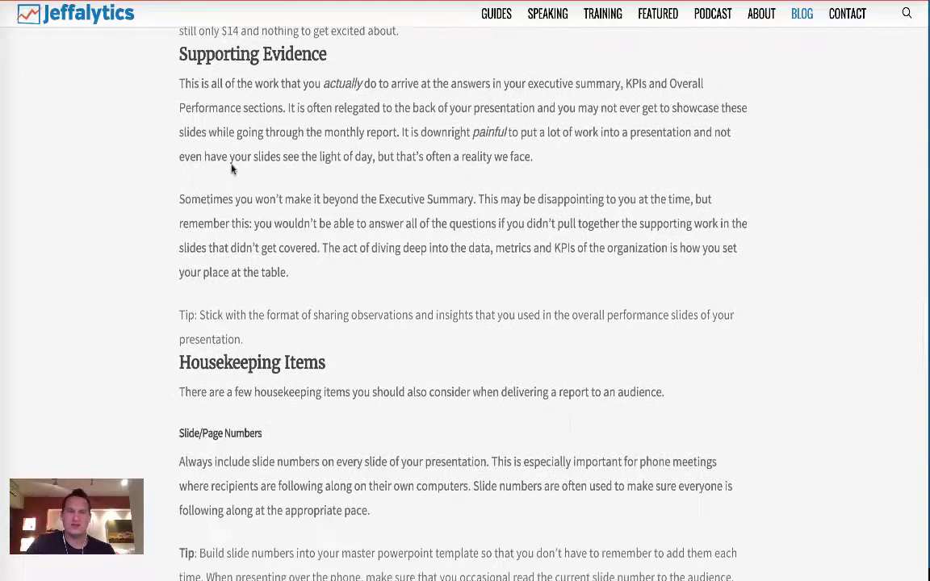
scroll(231, 167, "down", 7)
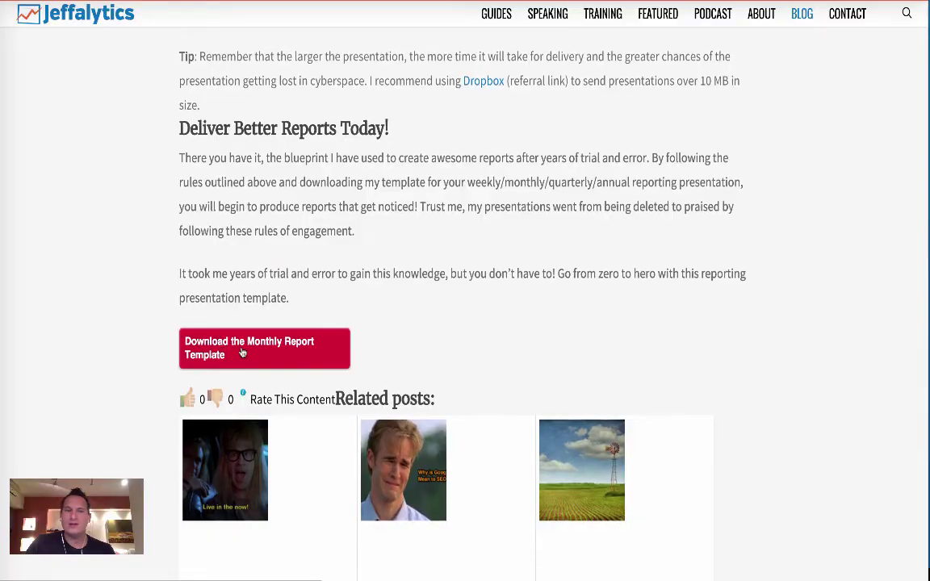
scroll(241, 352, "up", 20)
scroll(242, 352, "up", 10)
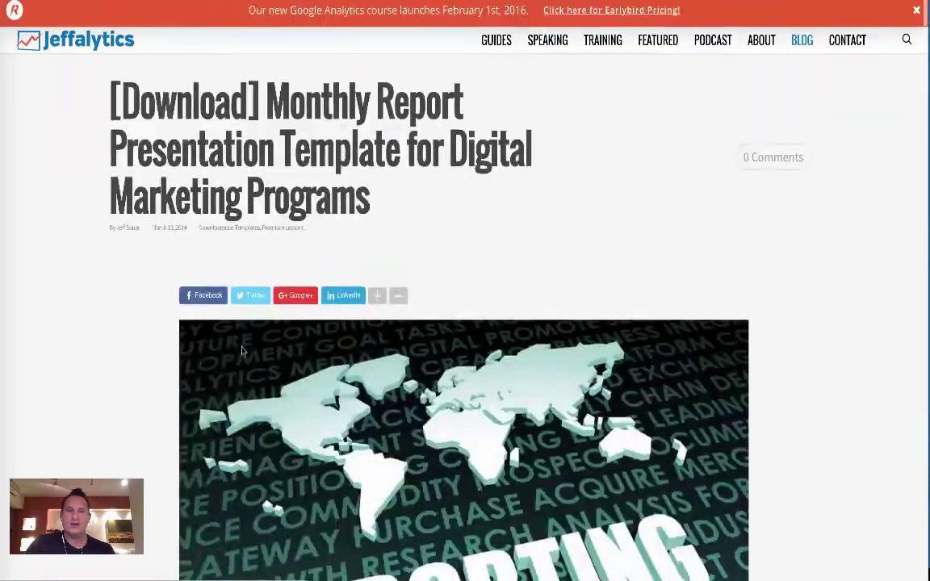
scroll(242, 363, "down", 5)
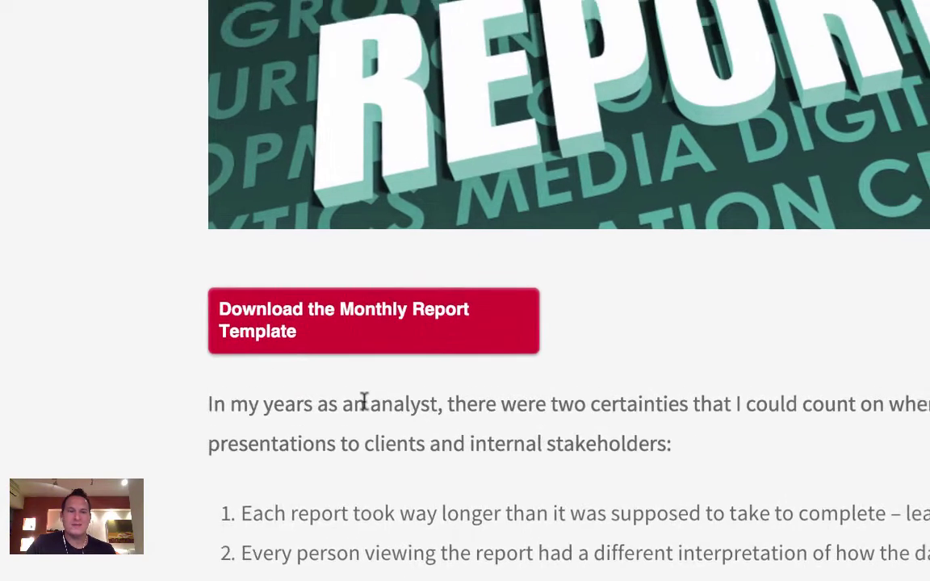
scroll(365, 401, "up", 3)
- Open and close the Monthly Report Template download LeadBox, then return to the All Pages report
left_click(284, 576)
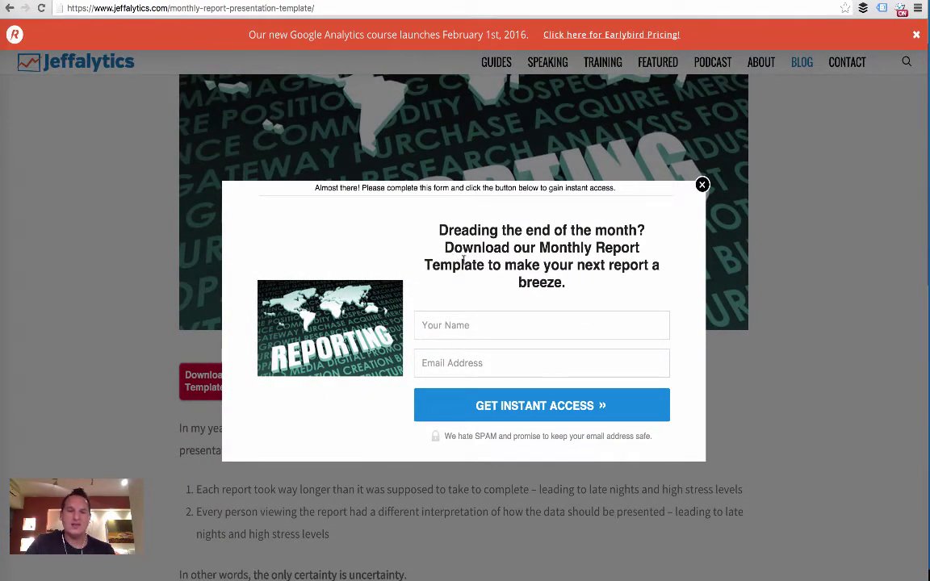
left_click(702, 185)
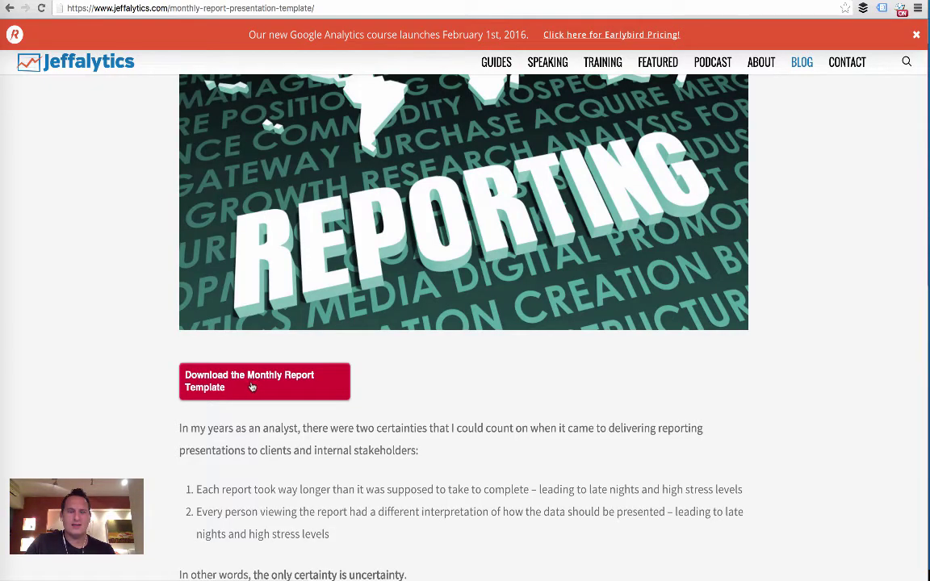
scroll(271, 386, "up", 3)
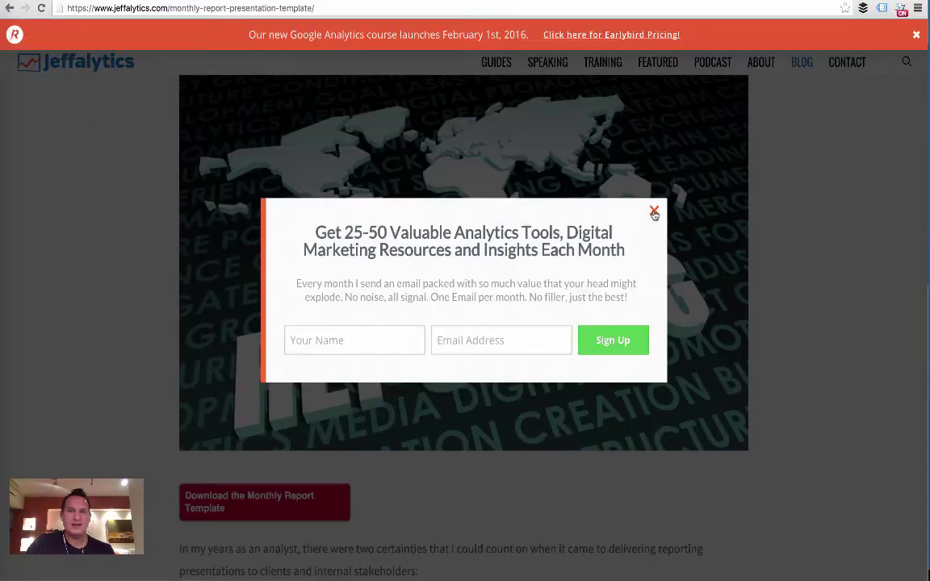
- Reopen and dismiss the Monthly Report download popup, then view LeadPages' My LeadBoxes list
left_click(654, 212)
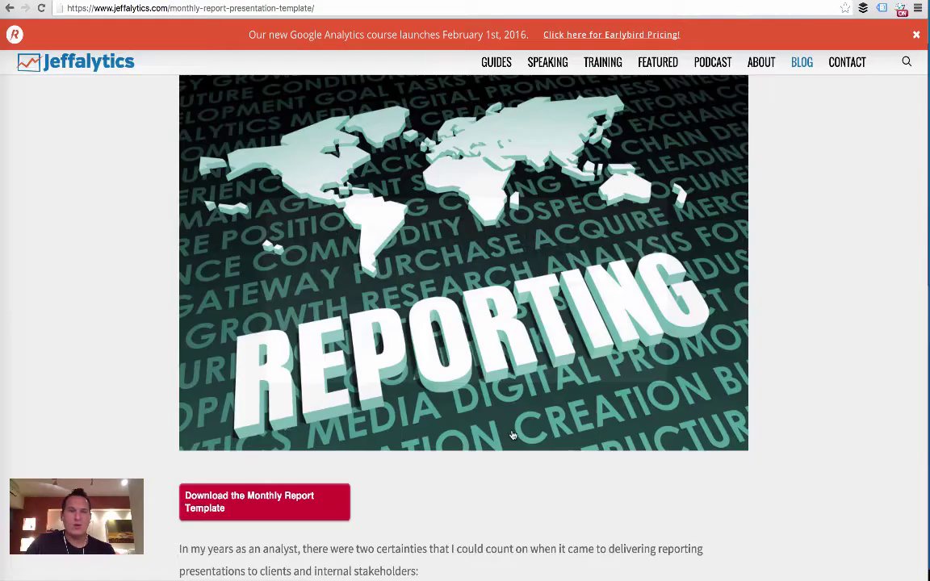
left_click(274, 504)
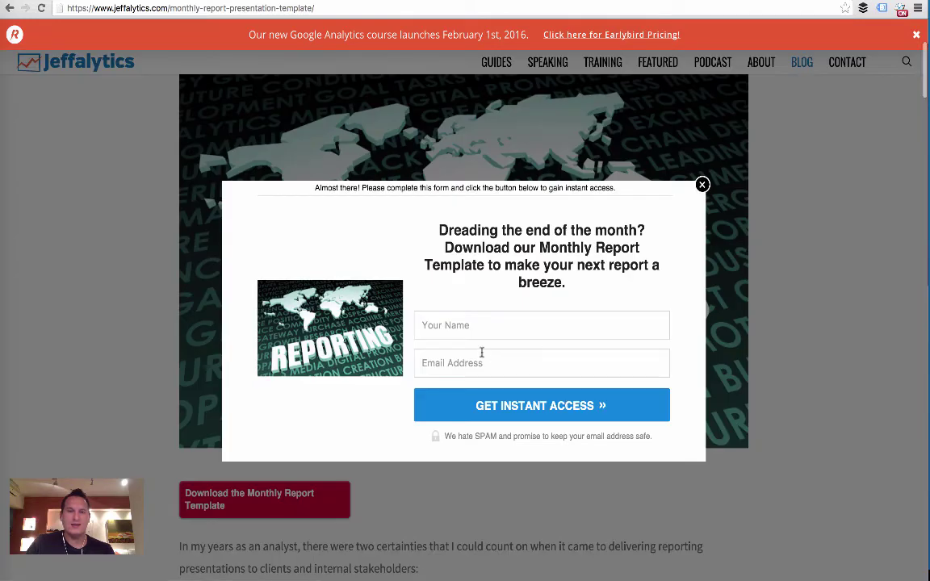
left_click(702, 185)
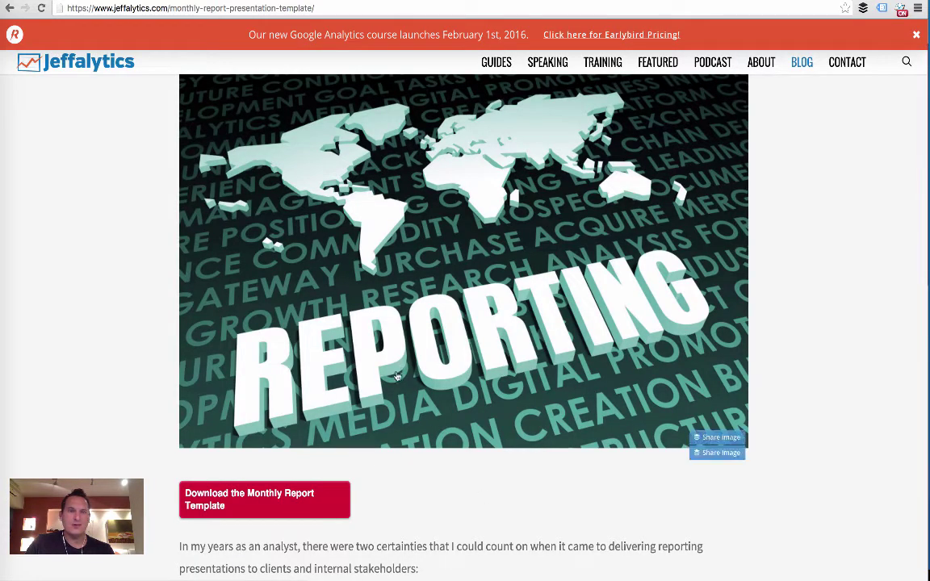
scroll(103, 297, "up", 2)
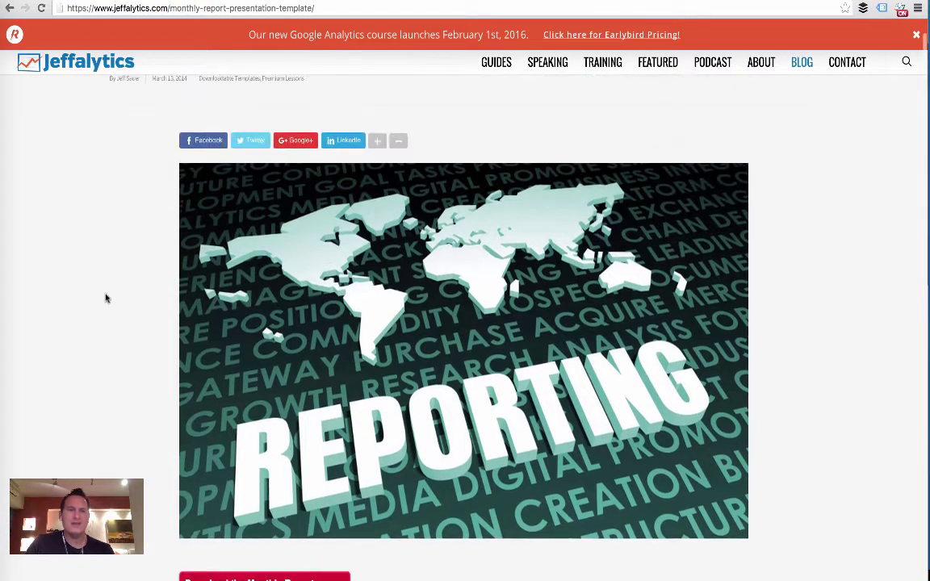
left_click(298, 3)
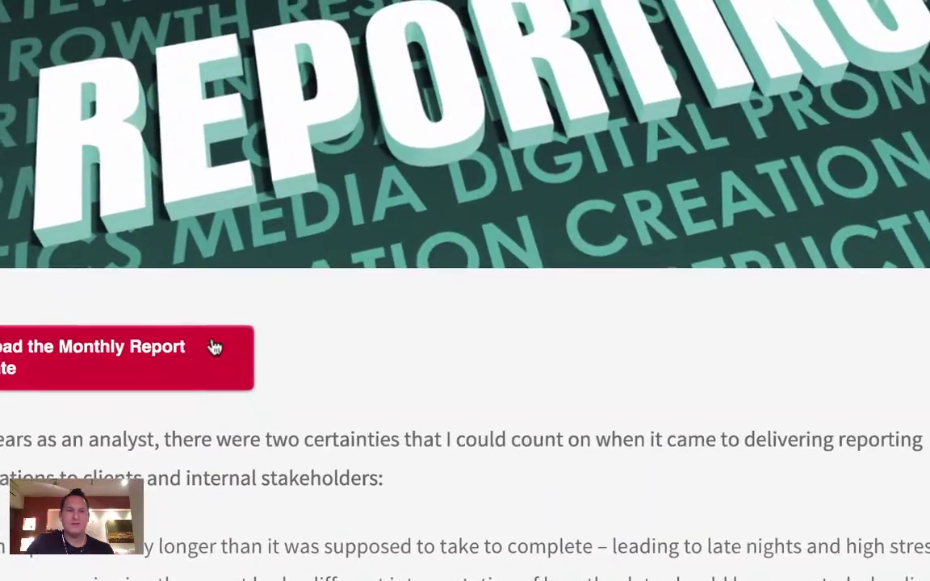
left_click(211, 346)
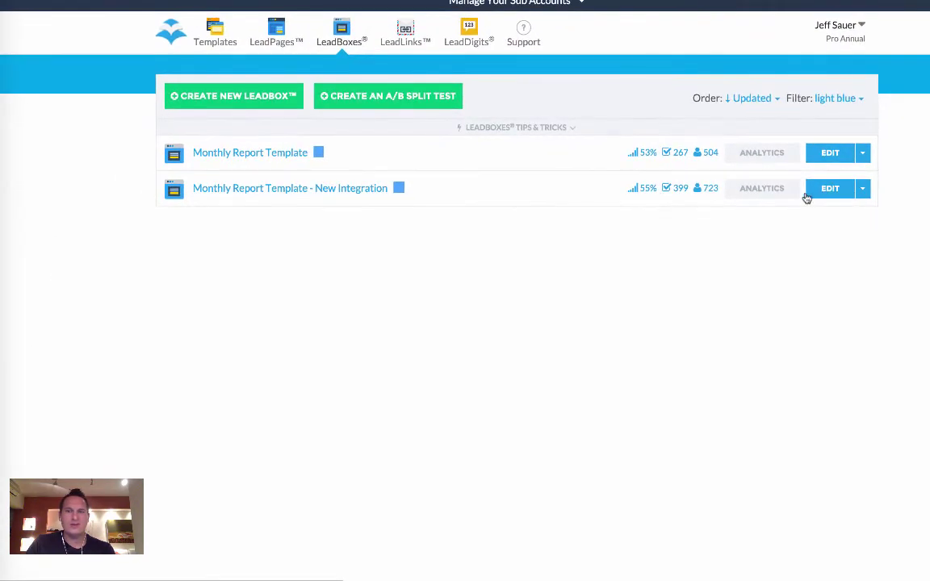
- Edit the Monthly Report Template - New Integration LeadBox and confirm its ActiveCampaign integration
left_click(830, 189)
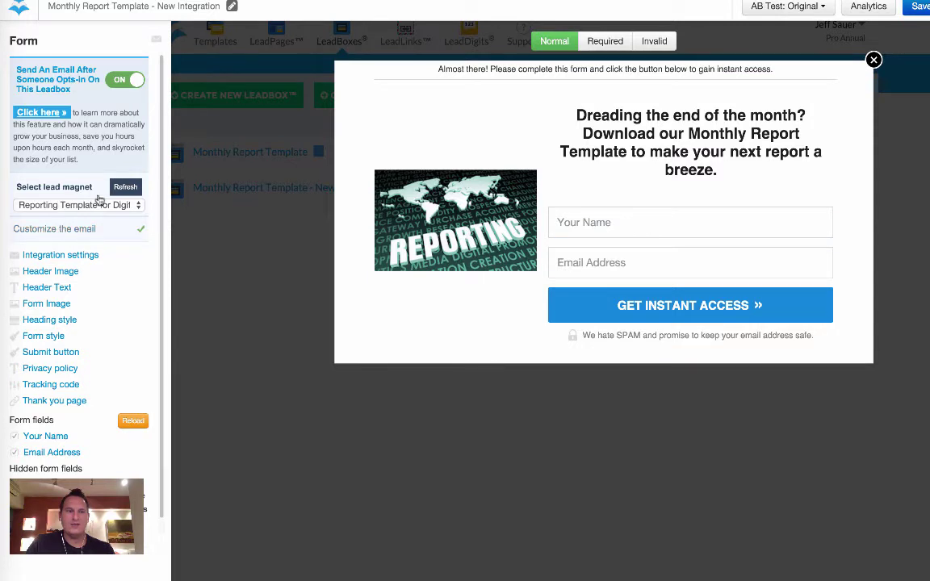
left_click(70, 256)
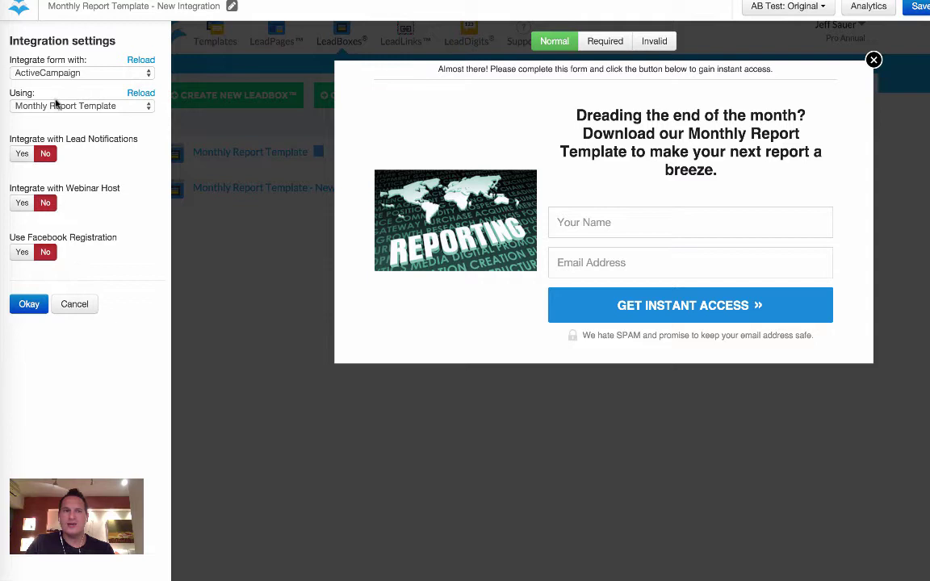
left_click(73, 305)
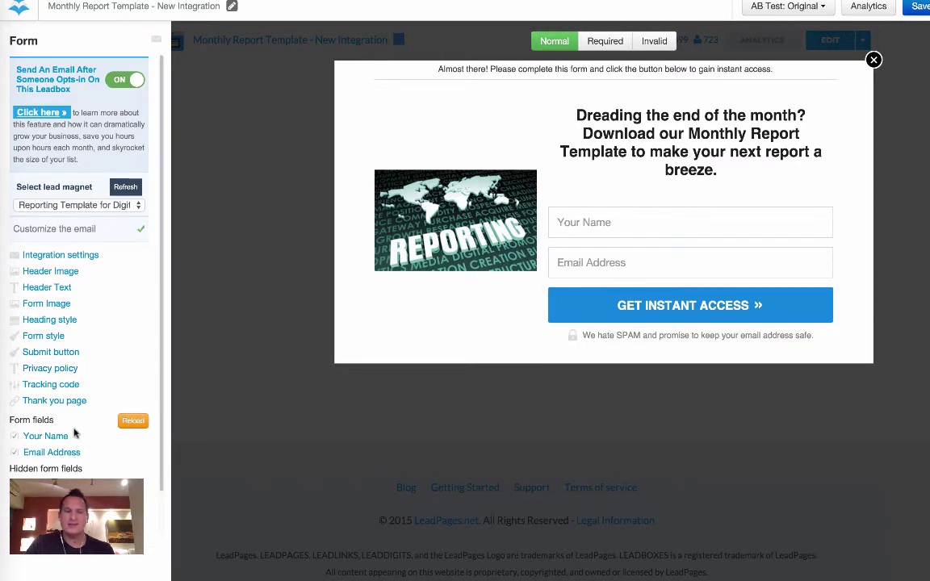
- Keep the Reporting Template lead magnet and view the custom /thank-you-reporting/ thank-you URL
scroll(90, 412, "down", 1)
scroll(90, 417, "up", 1)
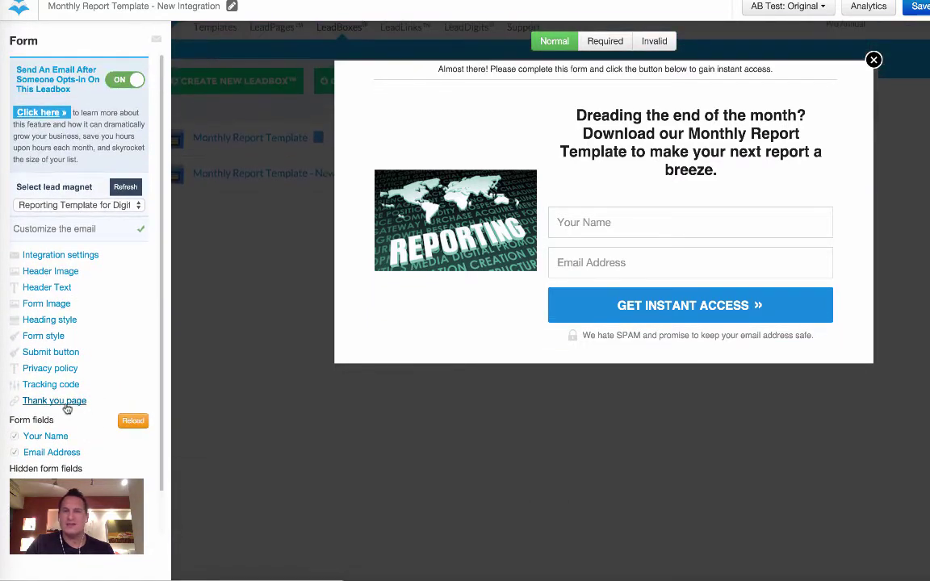
left_click(56, 206)
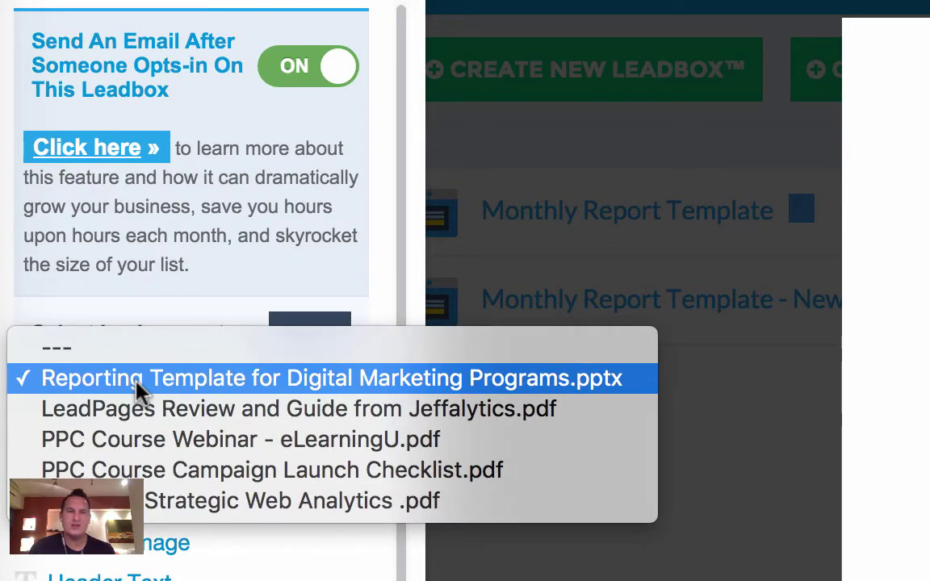
left_click(137, 388)
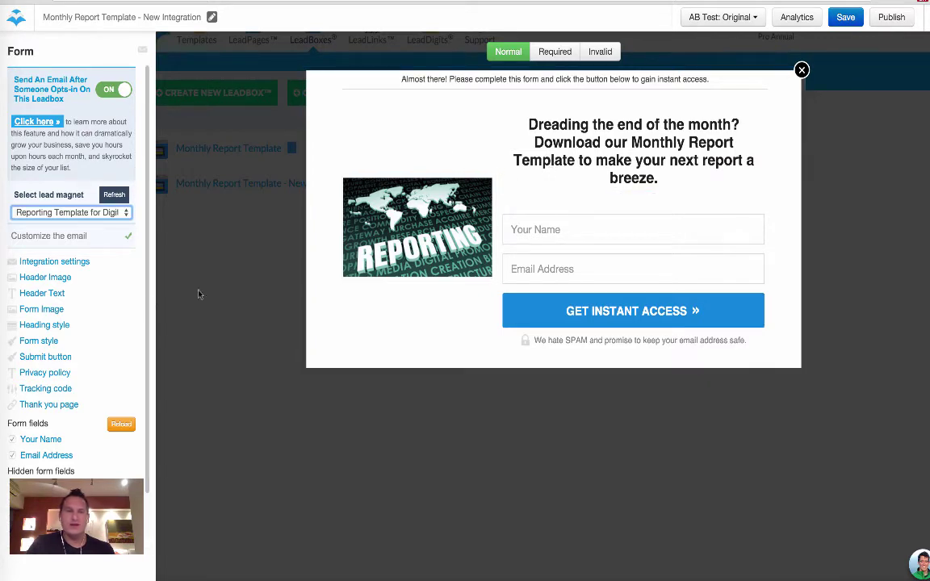
scroll(52, 313, "down", 1)
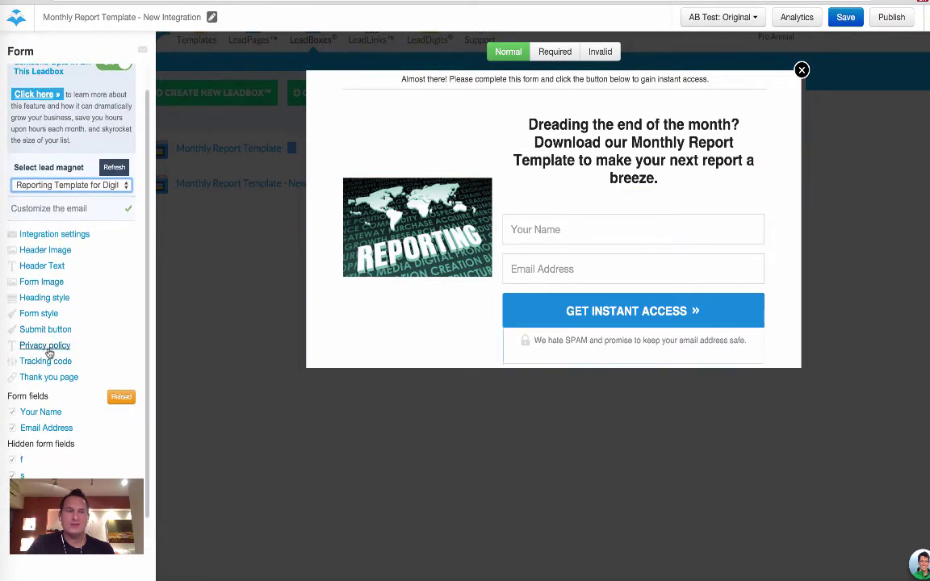
left_click(47, 389)
left_click_drag(71, 213, 386, 214)
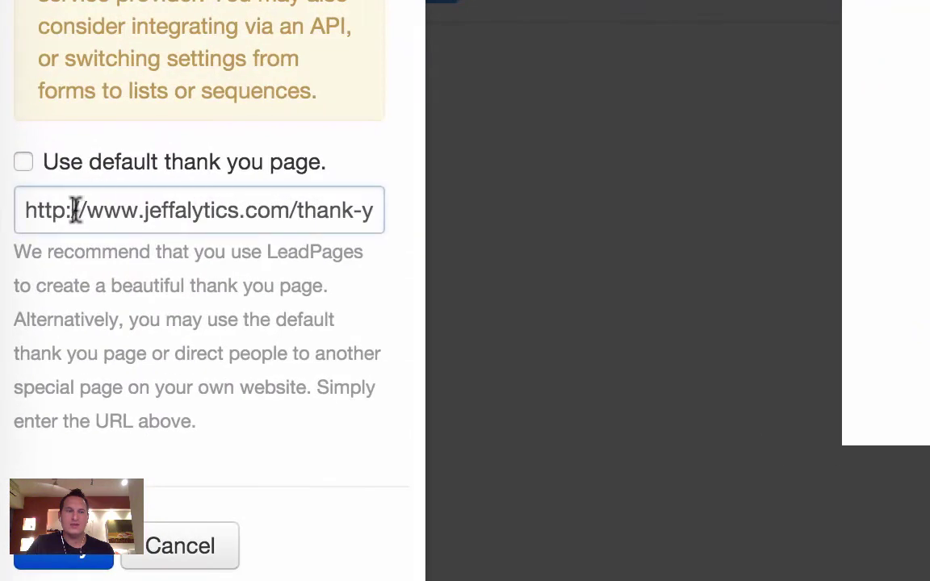
left_click(274, 207)
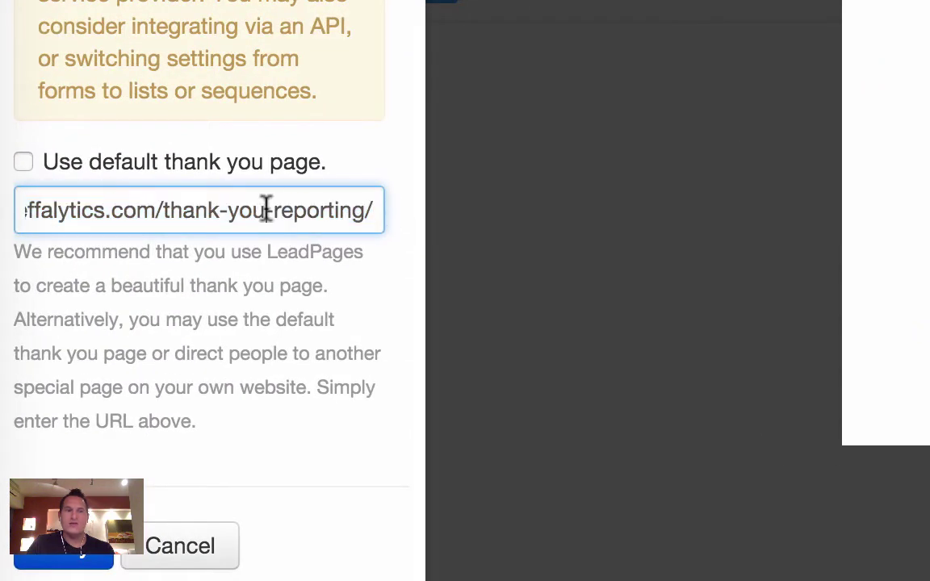
double_click(312, 207)
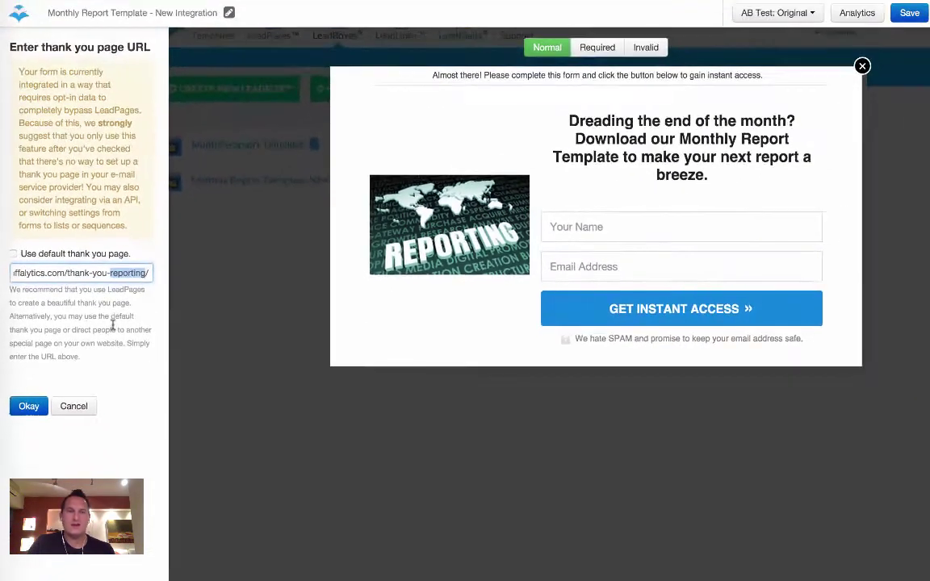
left_click(280, 286)
left_click_drag(117, 276, 157, 253)
left_click(116, 304)
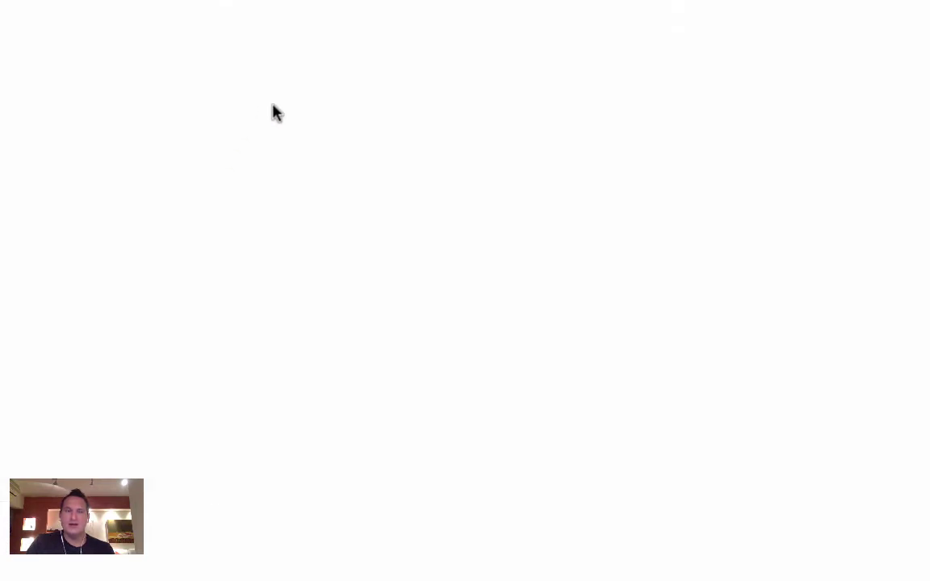
- Review the Reporting Stream Opt In goal's thank-you-reporting destination and 10 USD value
left_click(371, 174)
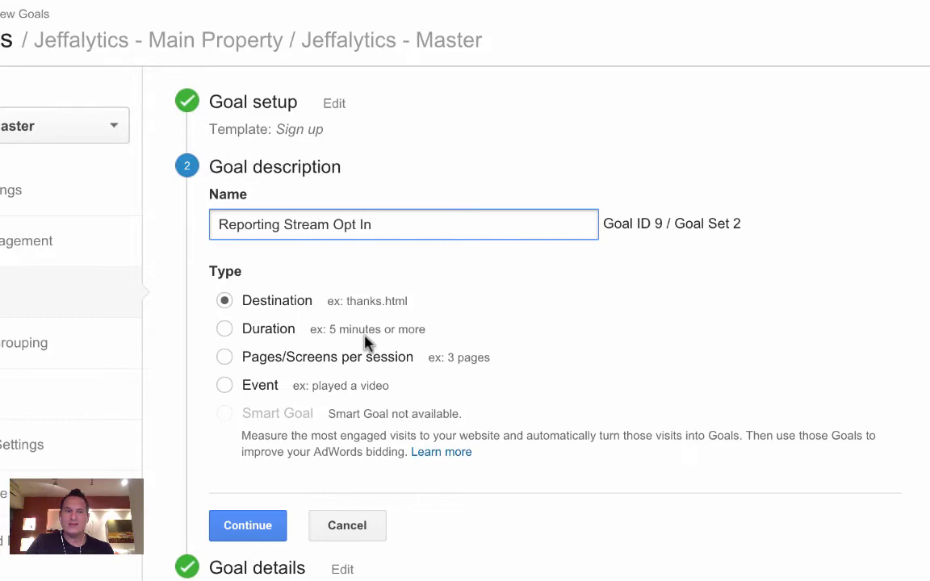
left_click(323, 528)
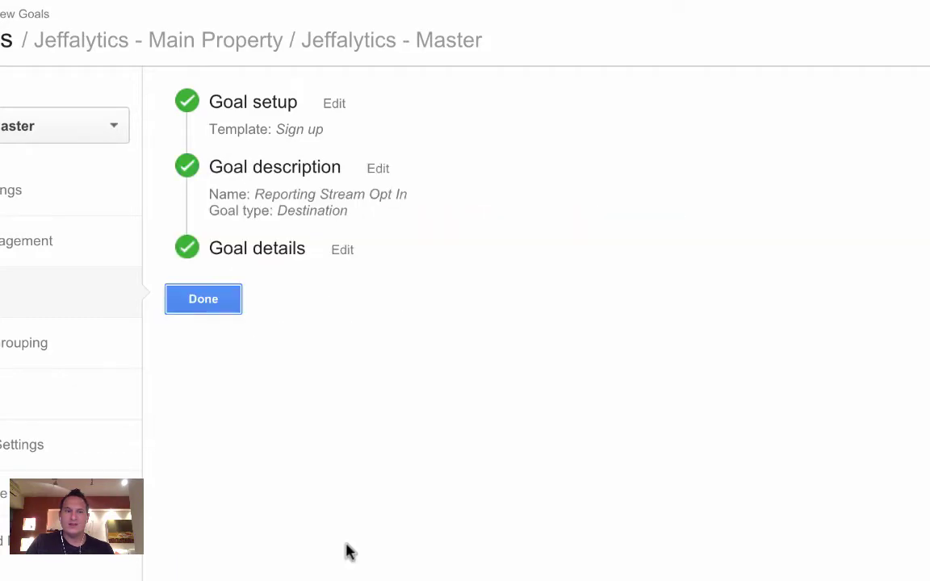
left_click(340, 252)
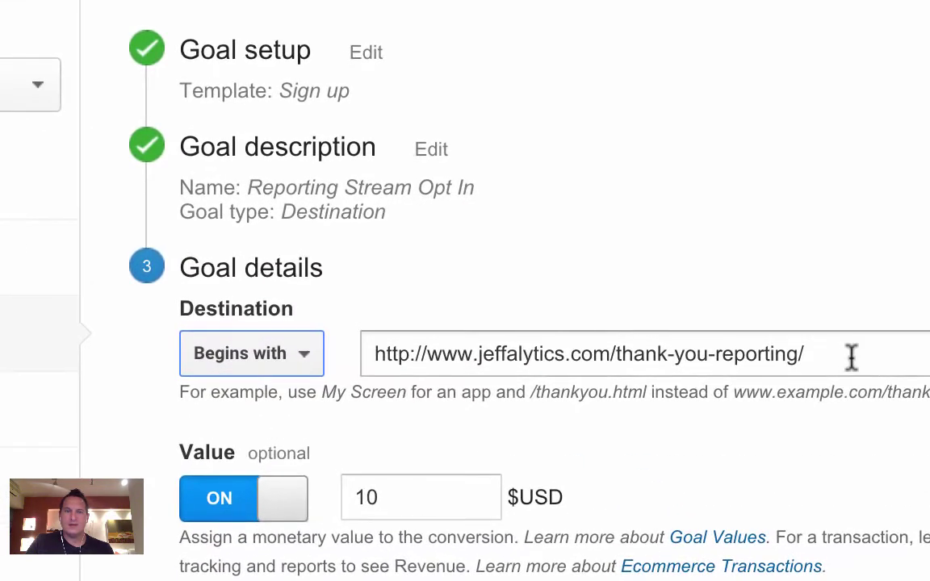
left_click_drag(852, 355, 384, 353)
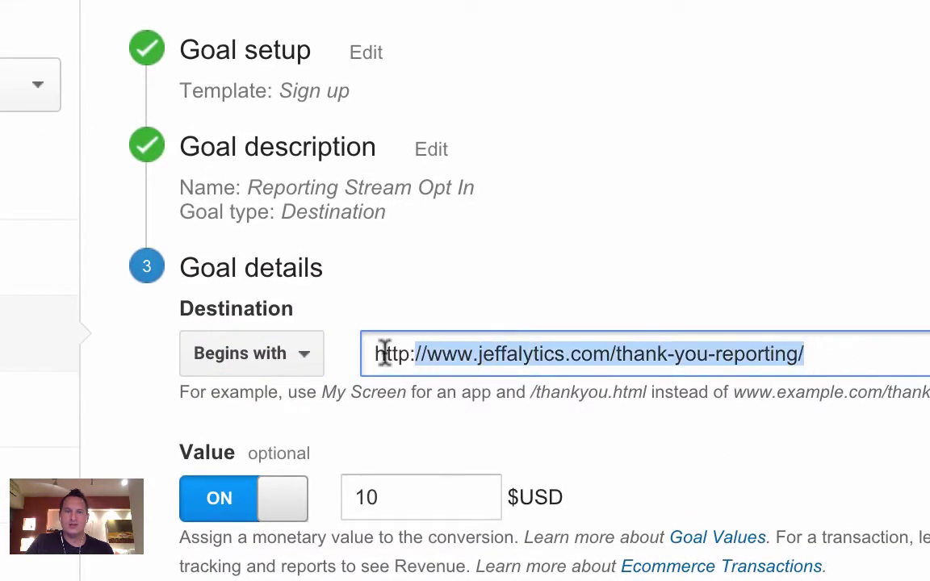
double_click(385, 499)
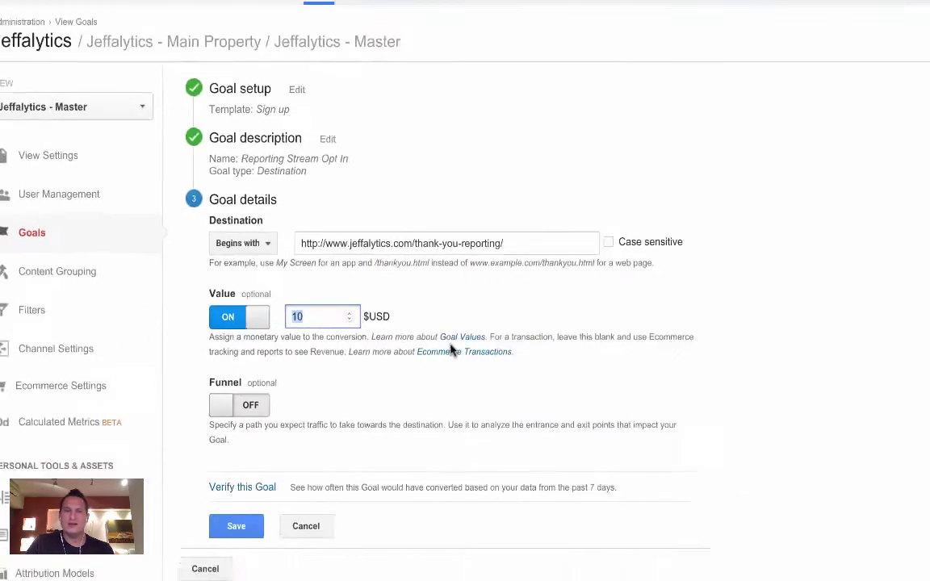
left_click(523, 381)
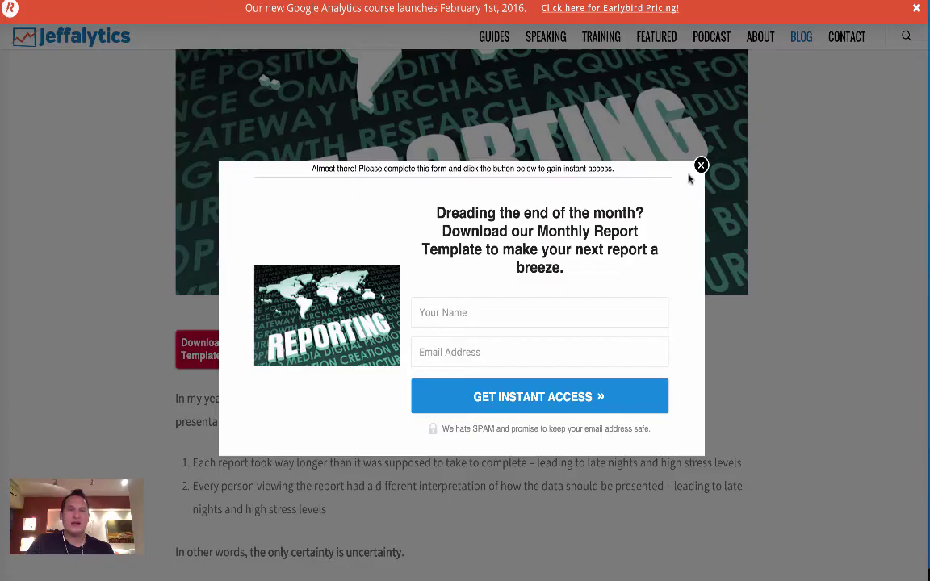
- Close, reopen and close the Monthly Report popup, then view ActiveCampaign's Reporting and Analytics Track automation
left_click(699, 165)
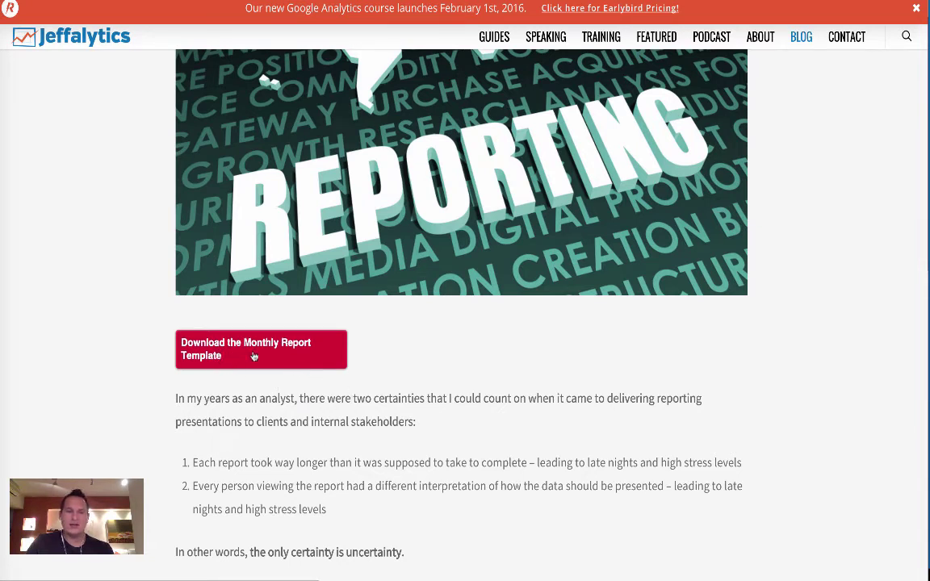
scroll(230, 369, "up", 3)
scroll(253, 374, "down", 1)
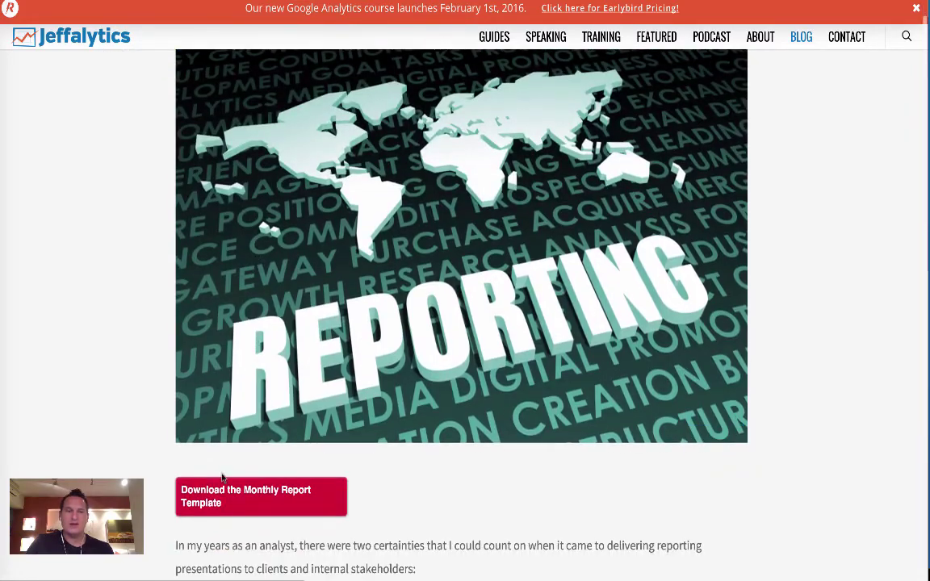
left_click(224, 515)
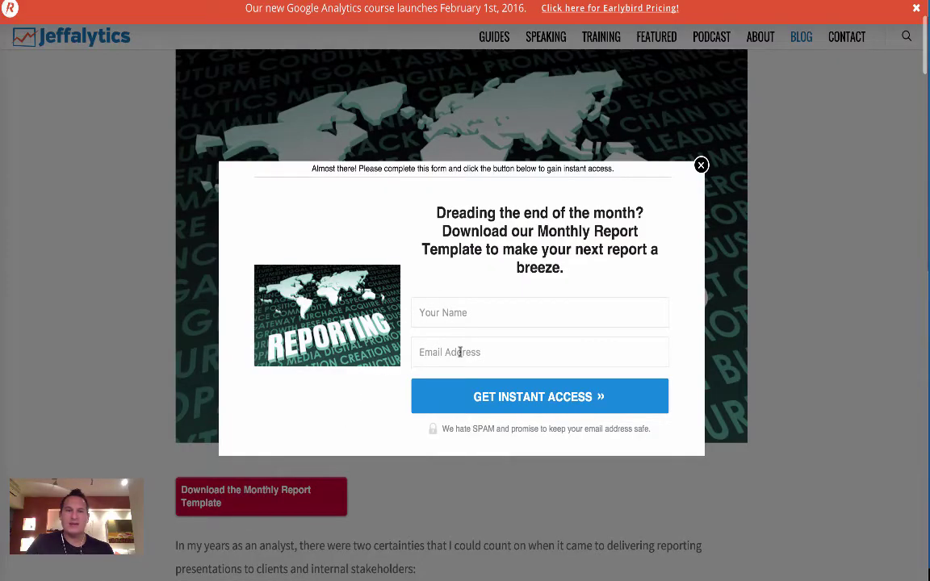
left_click(799, 402)
scroll(799, 402, "up", 3)
scroll(799, 402, "down", 2)
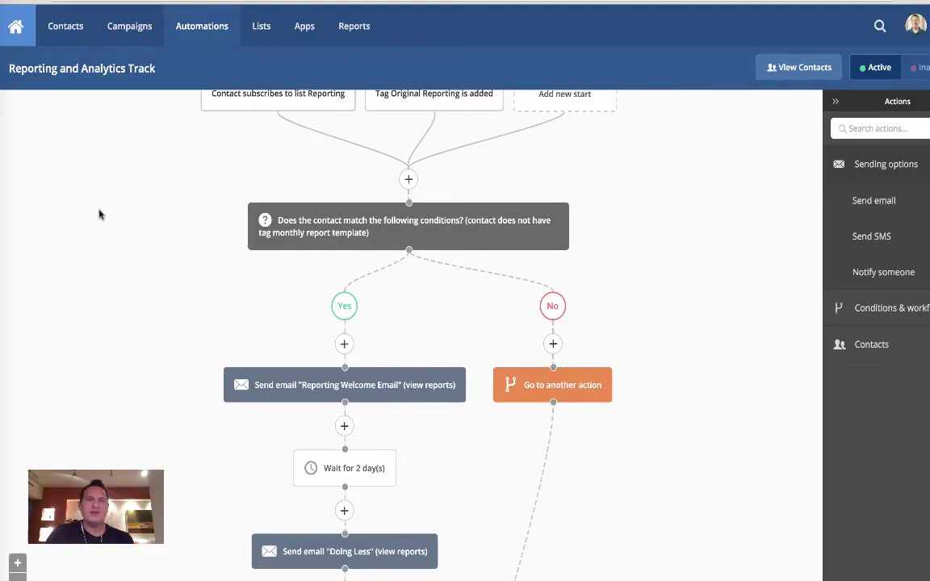
scroll(99, 214, "up", 3)
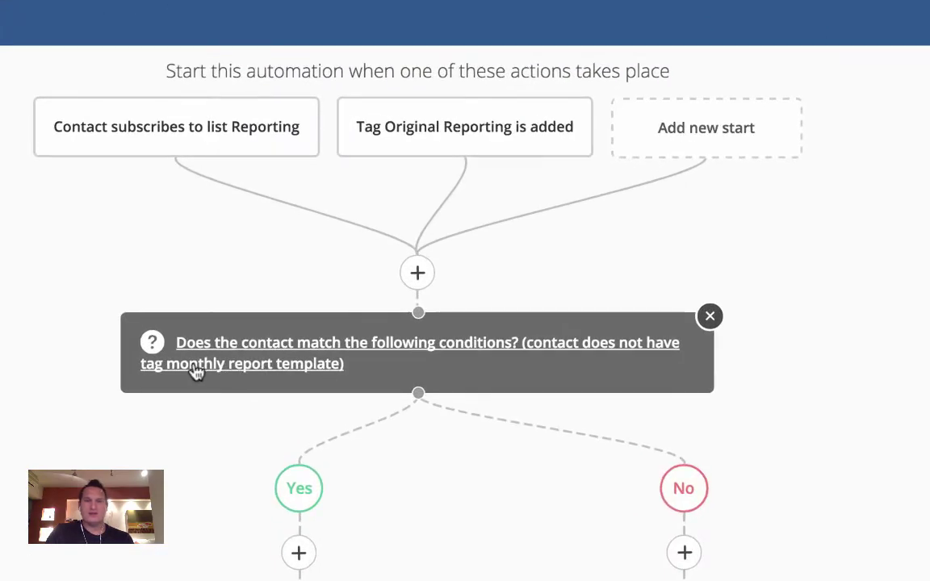
scroll(222, 404, "down", 5)
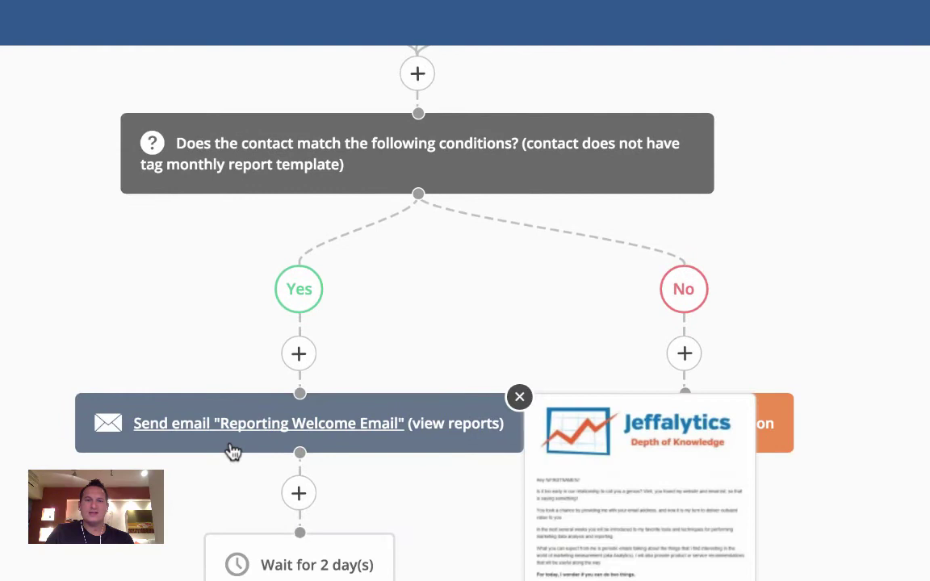
scroll(218, 403, "down", 9)
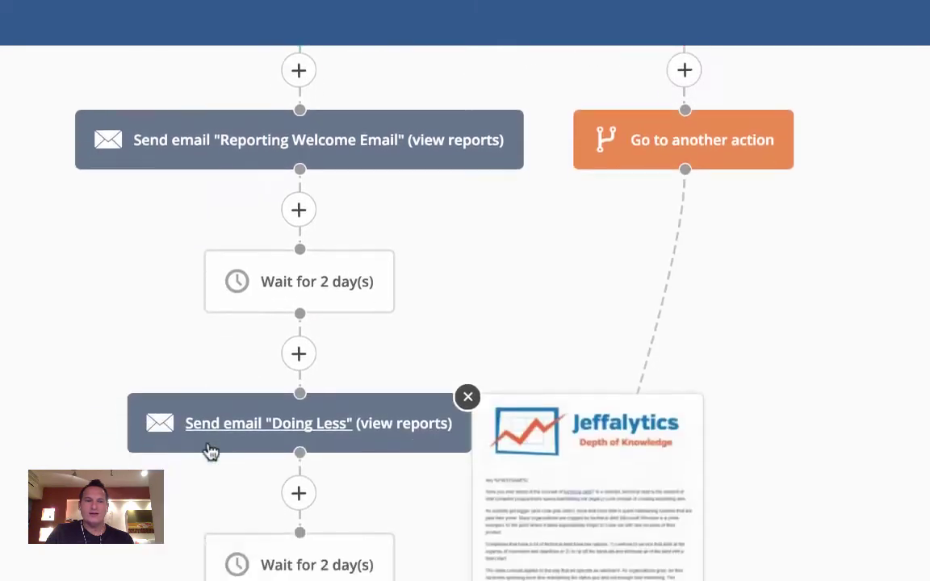
scroll(259, 404, "down", 8)
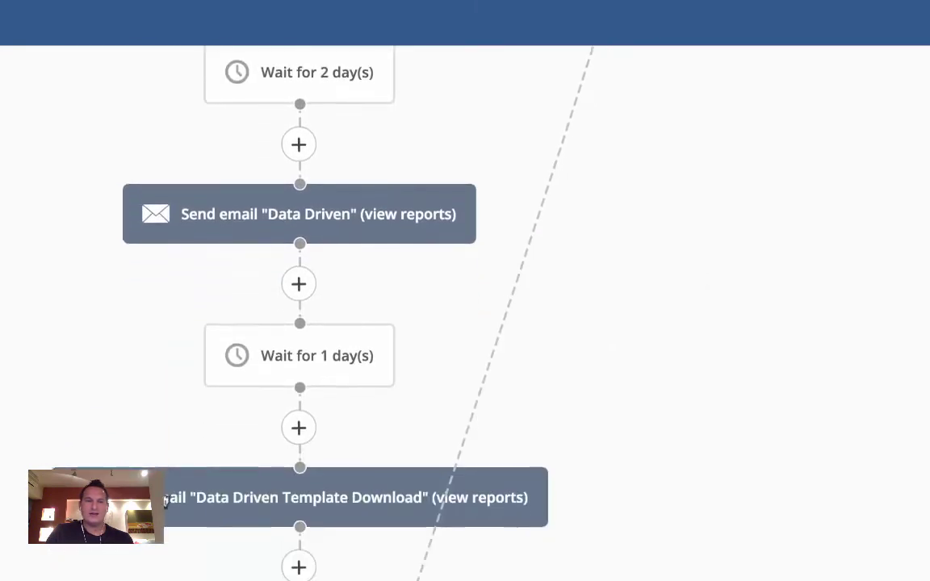
scroll(165, 498, "down", 2)
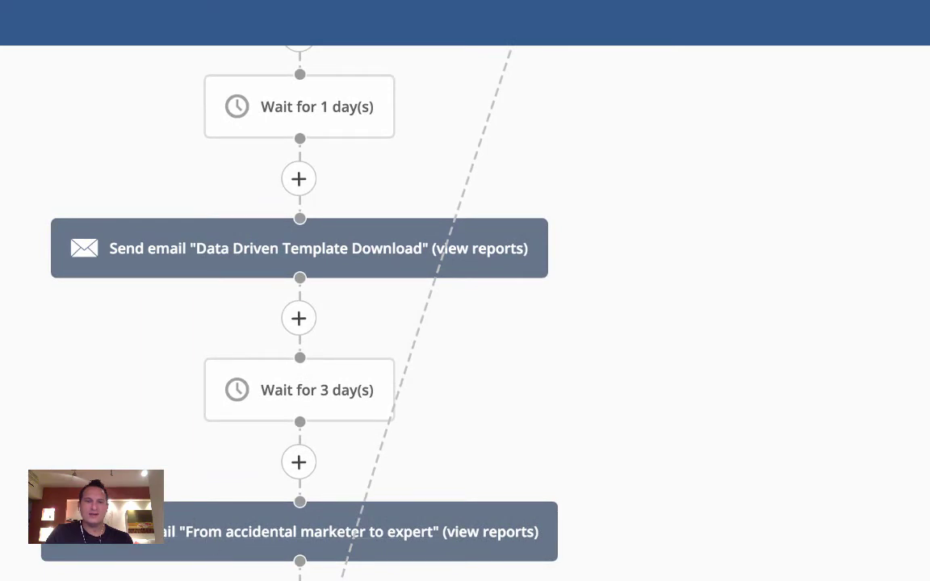
scroll(323, 323, "up", 20)
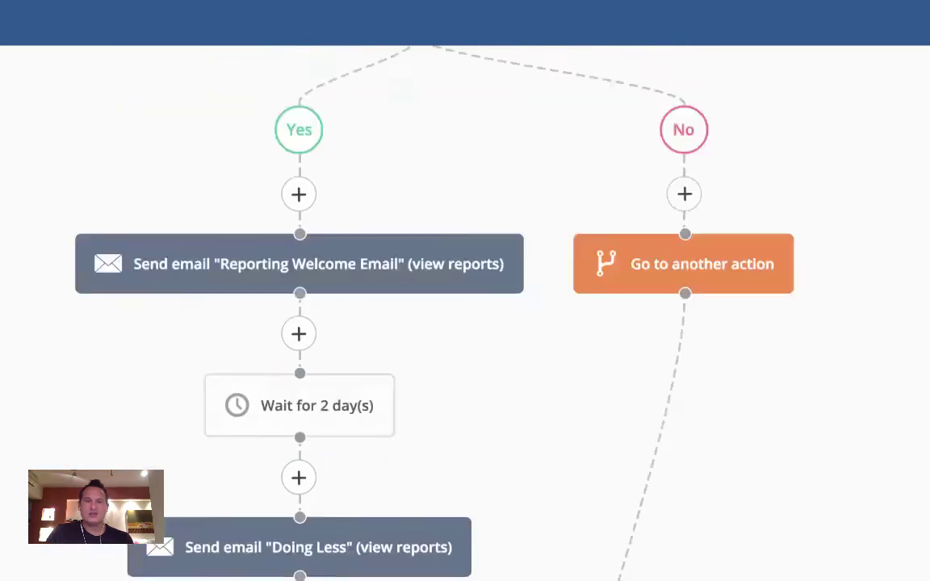